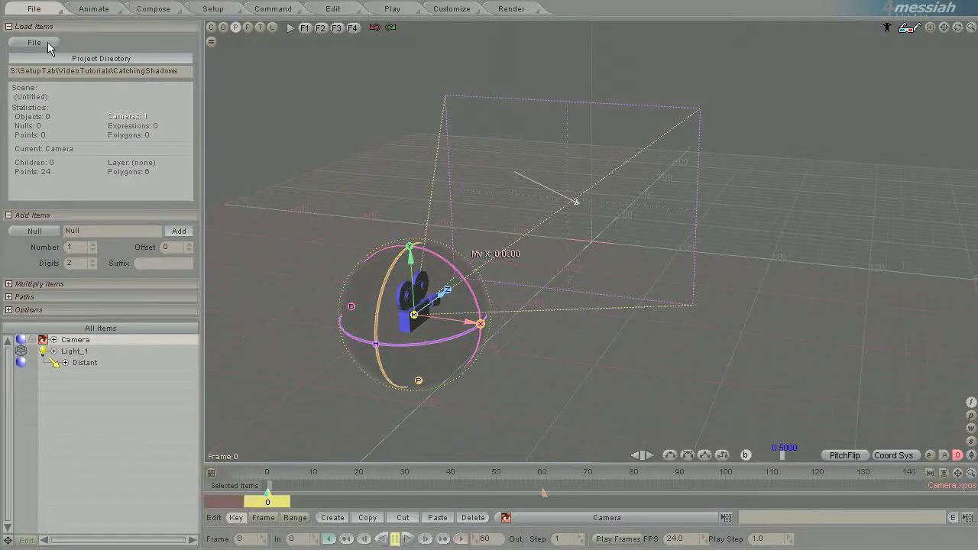
# Load the recent object HeadWithMorphs.lwo and show the whole head in side view
pyautogui.click(48, 42)
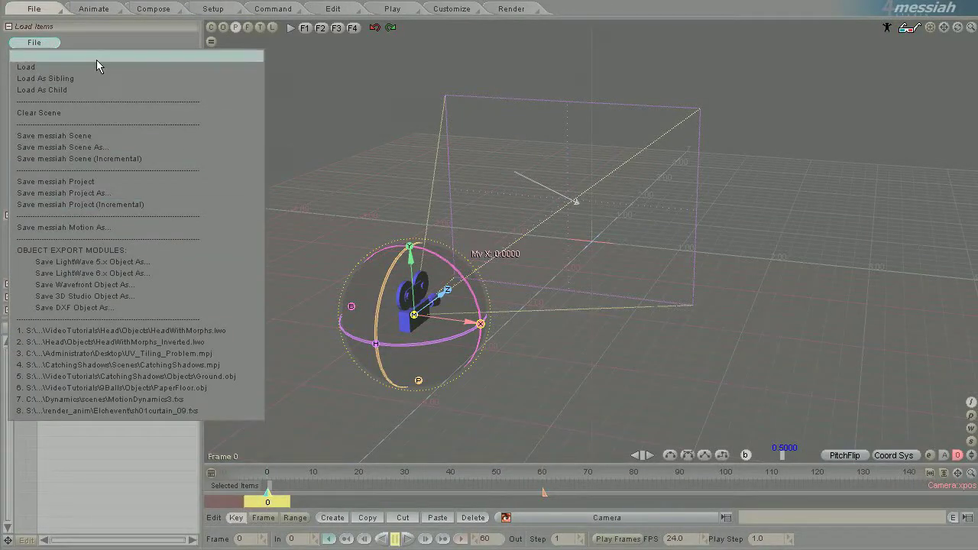
pyautogui.click(127, 333)
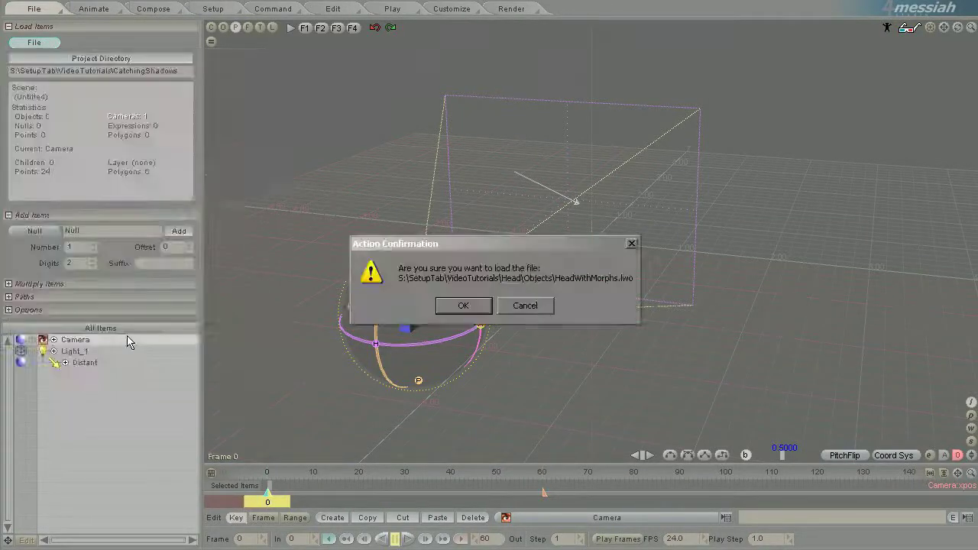
pyautogui.click(463, 306)
pyautogui.click(274, 28)
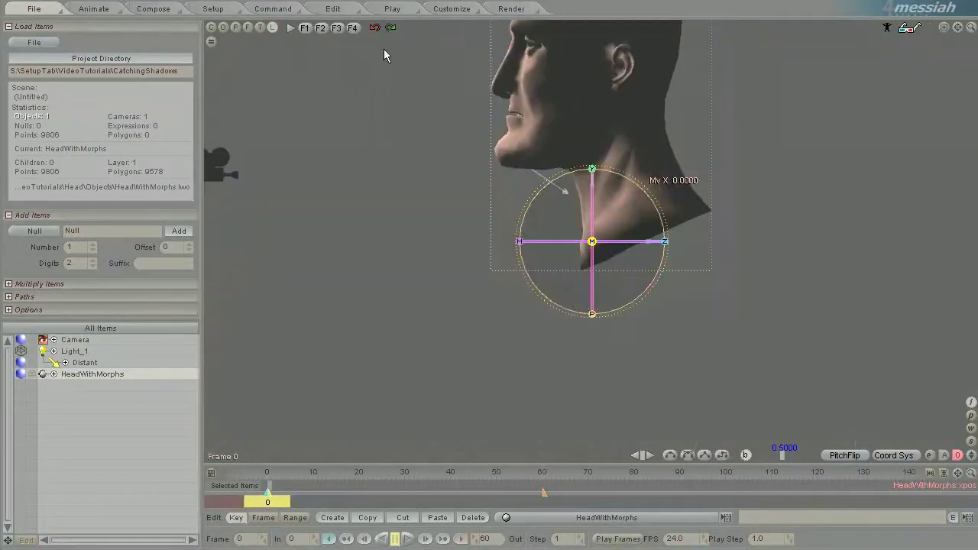
pyautogui.moveTo(958, 29); pyautogui.dragTo(491, 273)
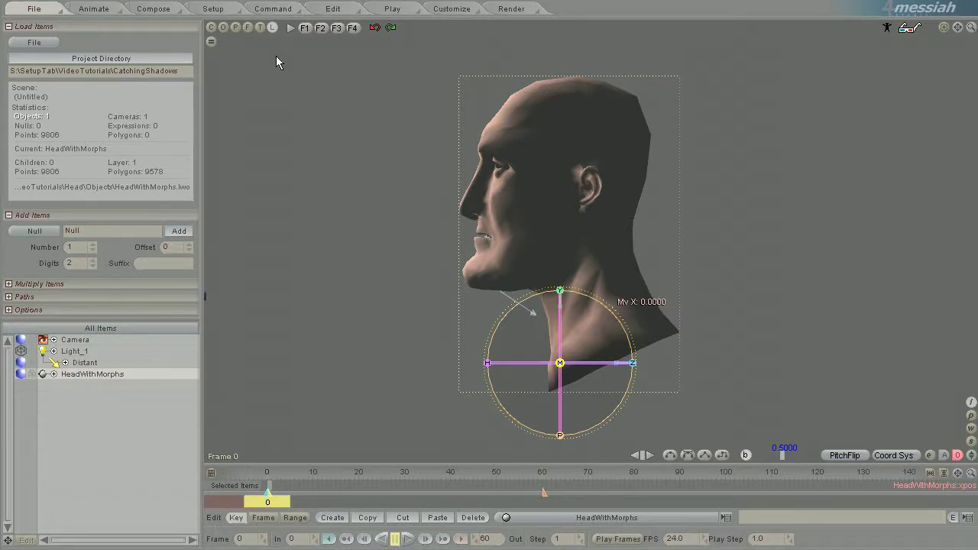
# Add a Bone_Deform effect to the HeadWithMorphs object and widen the item list
pyautogui.click(212, 9)
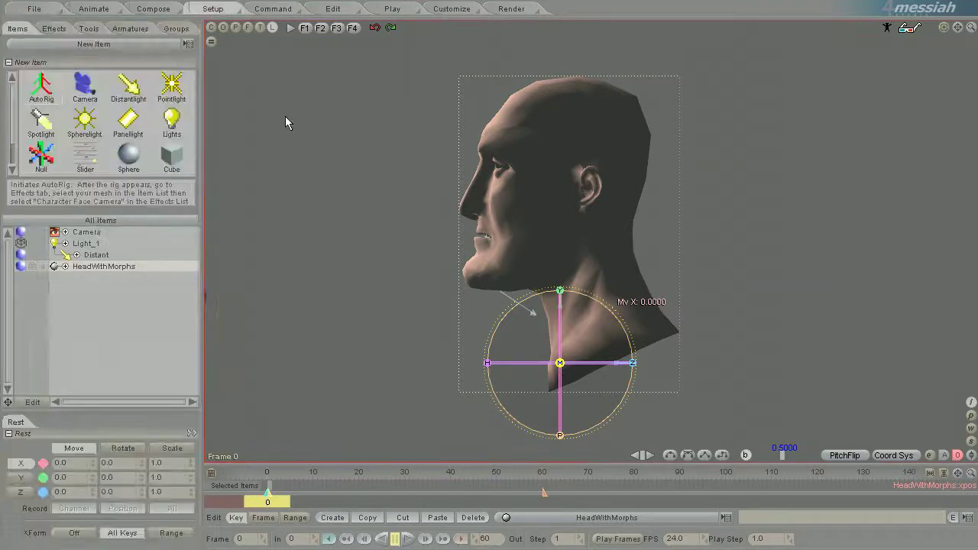
pyautogui.click(54, 29)
pyautogui.click(65, 45)
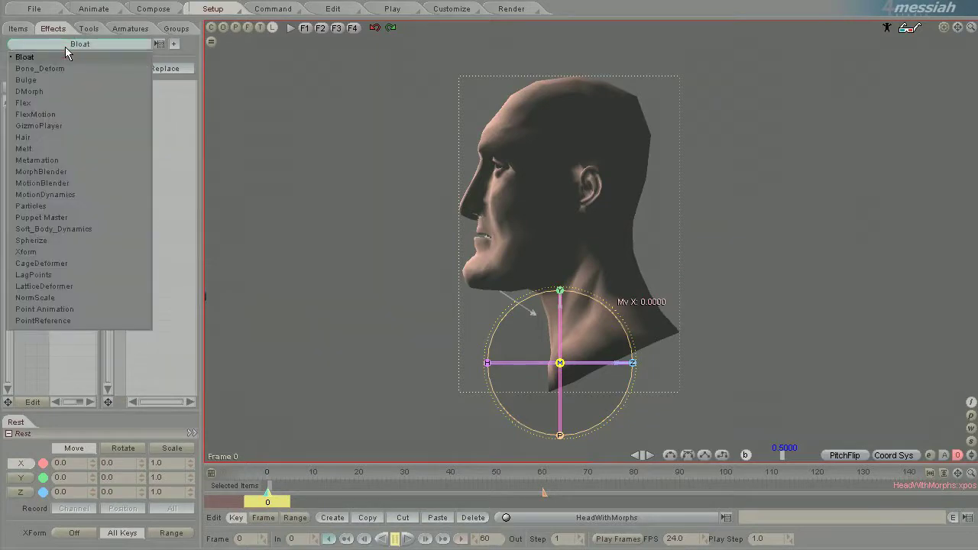
pyautogui.click(62, 68)
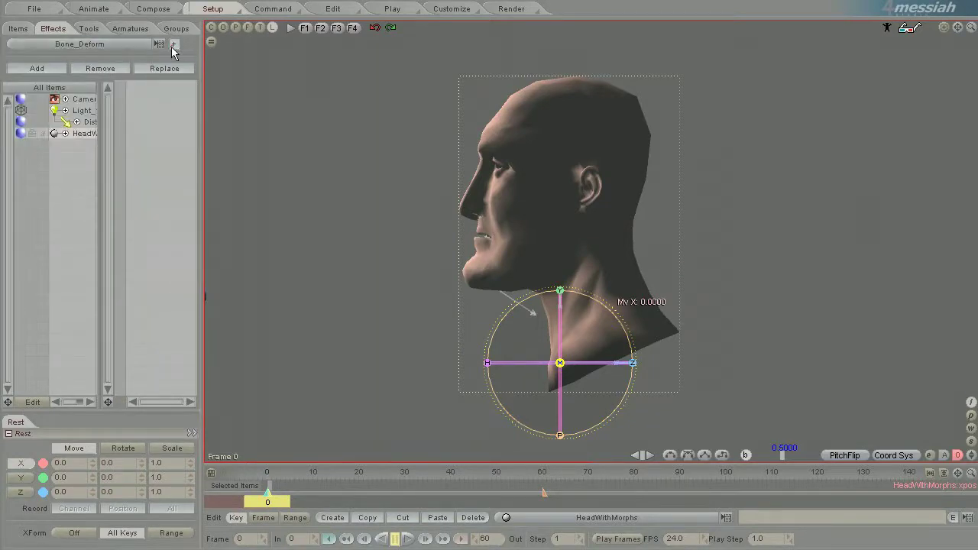
pyautogui.click(172, 46)
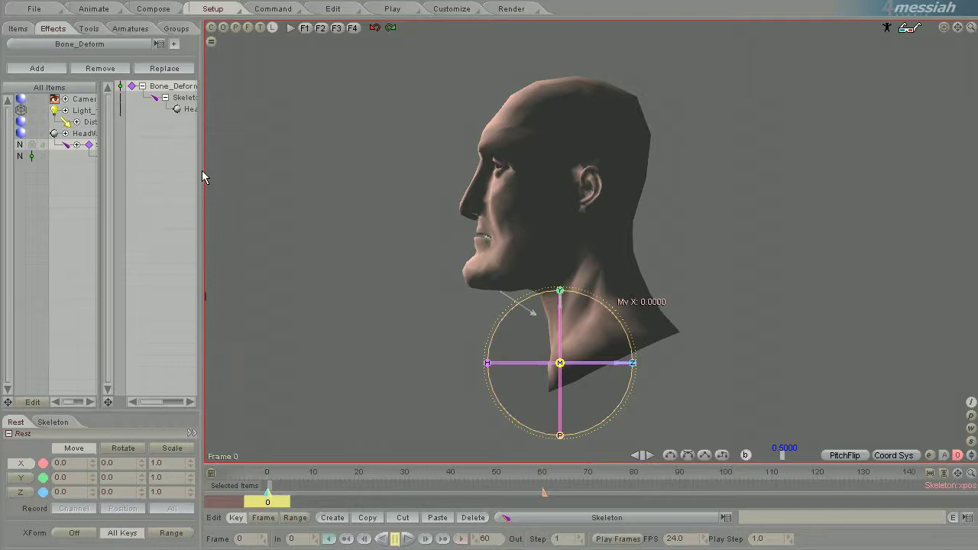
pyautogui.moveTo(202, 170); pyautogui.dragTo(326, 182)
# Add a first bone to the skeleton, move it to Z 0.536 at the neck base and pitch it to -68.75
pyautogui.click(53, 422)
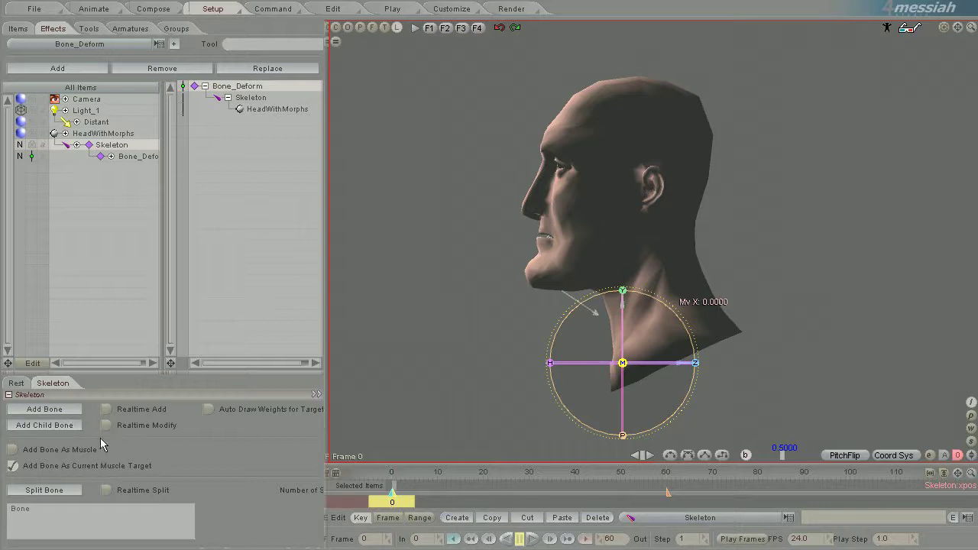
pyautogui.click(65, 411)
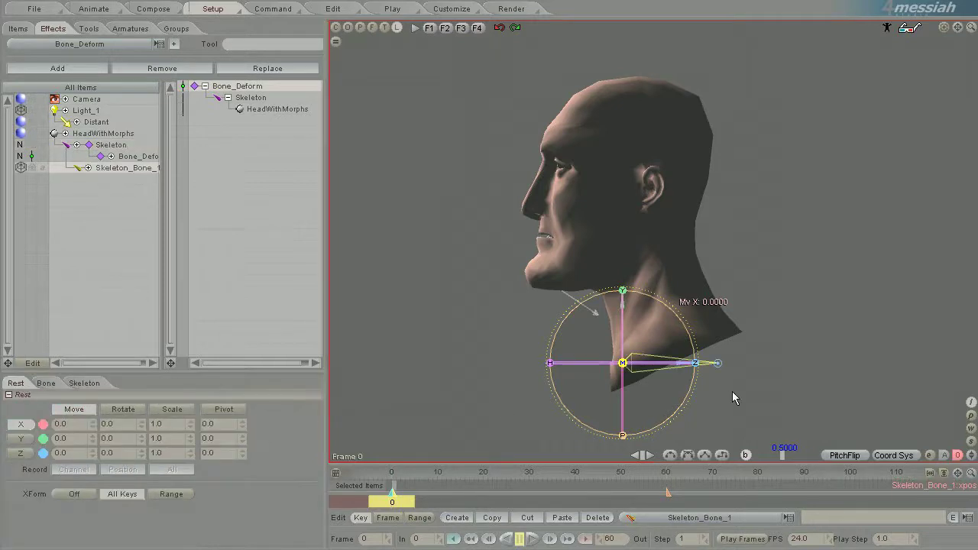
pyautogui.moveTo(673, 368); pyautogui.dragTo(725, 367)
pyautogui.press('y')
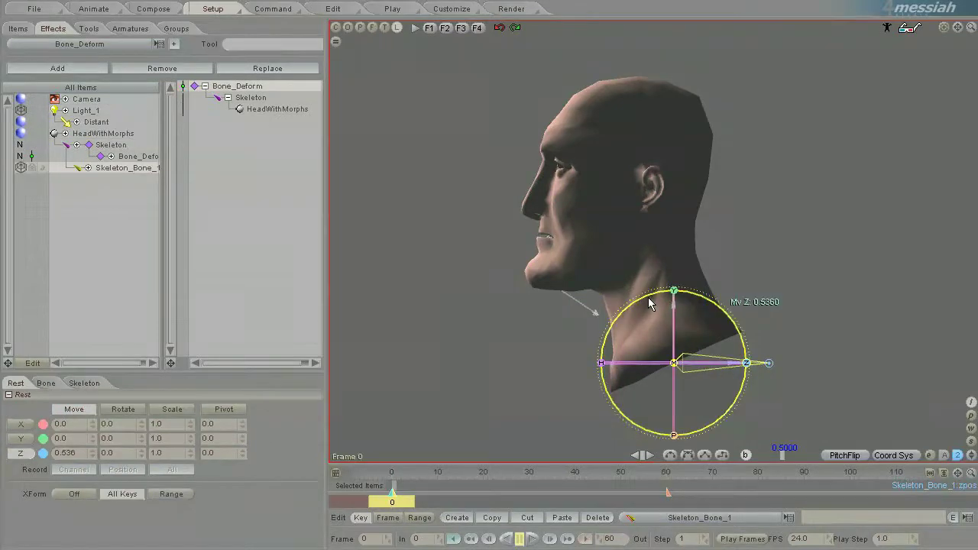
pyautogui.moveTo(657, 305); pyautogui.dragTo(492, 277)
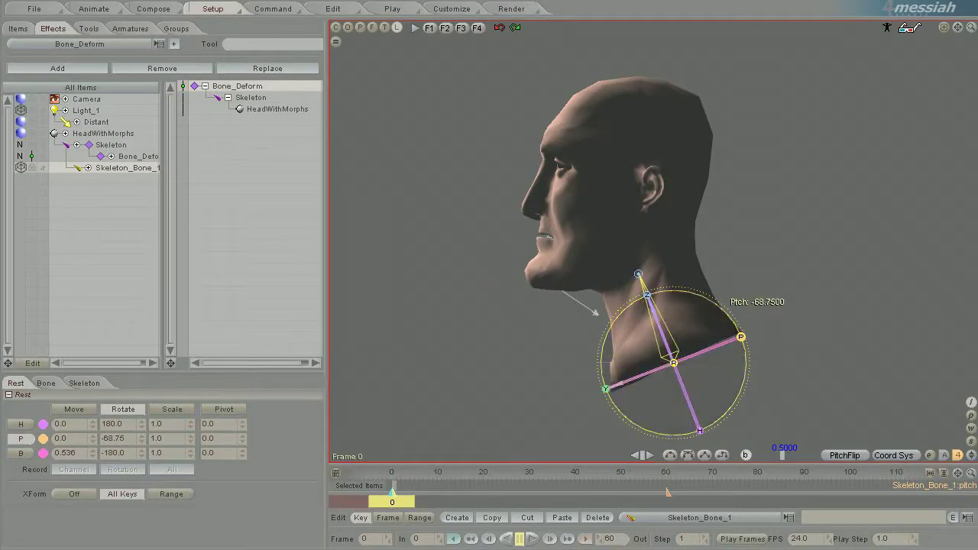
# Add two successive child bones running from the neck bone up through the head
pyautogui.click(84, 383)
pyautogui.click(44, 429)
pyautogui.click(44, 425)
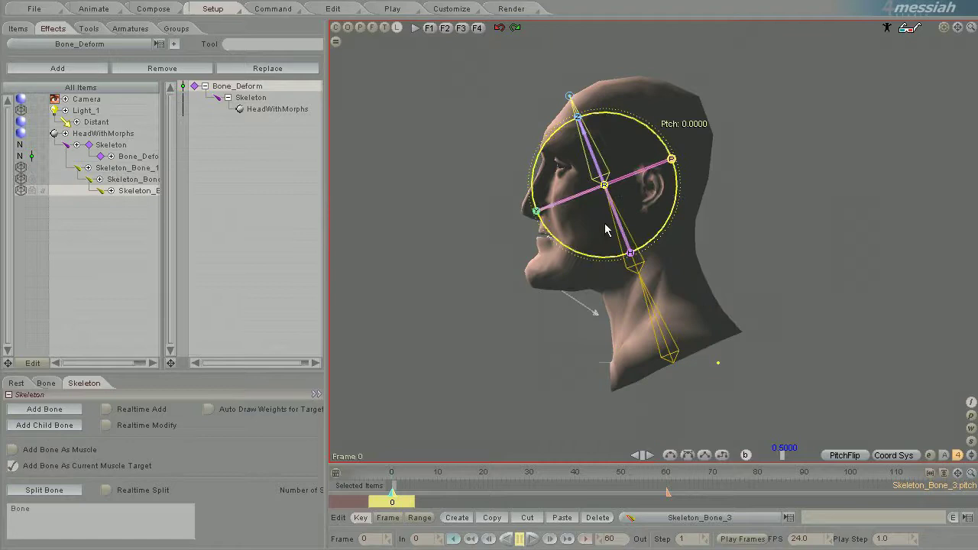
# Rotate the middle bone to pitch 7.5 and the uppermost head bone to pitch 9
pyautogui.click(633, 248)
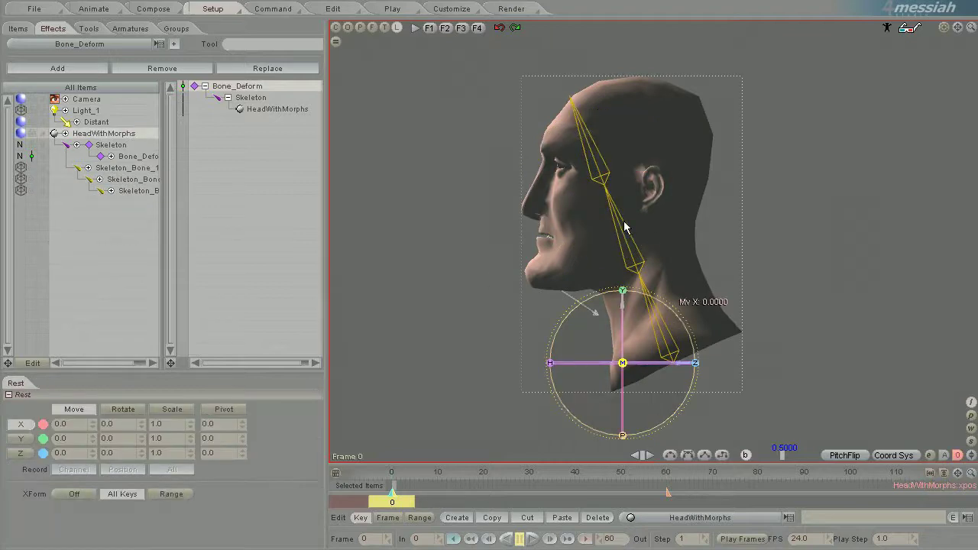
pyautogui.click(624, 221)
pyautogui.moveTo(694, 214); pyautogui.dragTo(491, 275)
pyautogui.click(604, 114)
pyautogui.moveTo(653, 108); pyautogui.dragTo(491, 274)
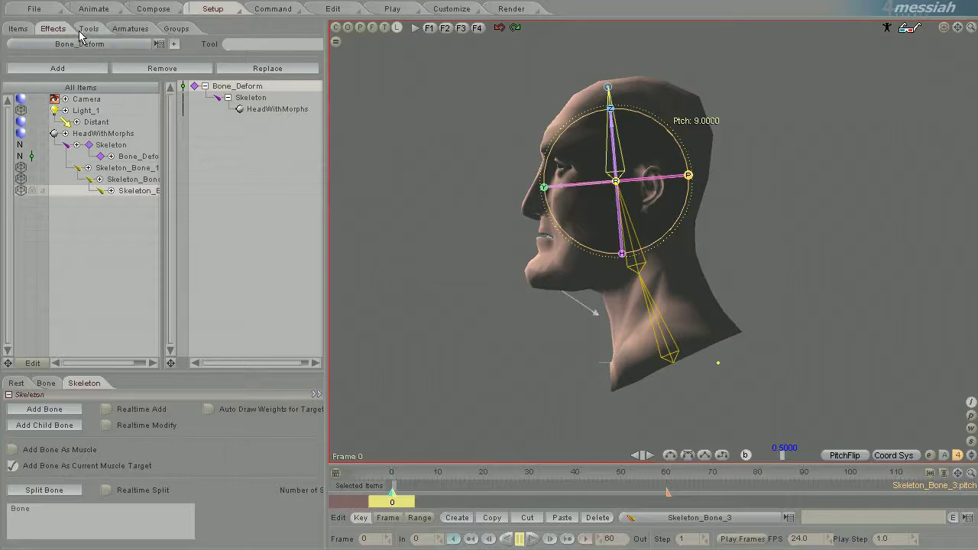
# Switch to animation mode and set the HeadWithMorphs display to Weight
pyautogui.click(93, 8)
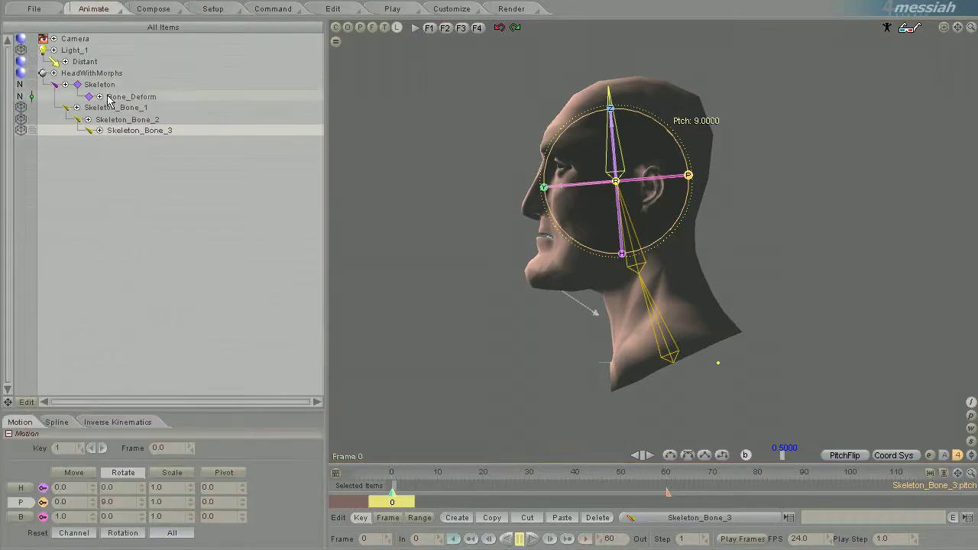
pyautogui.click(22, 77)
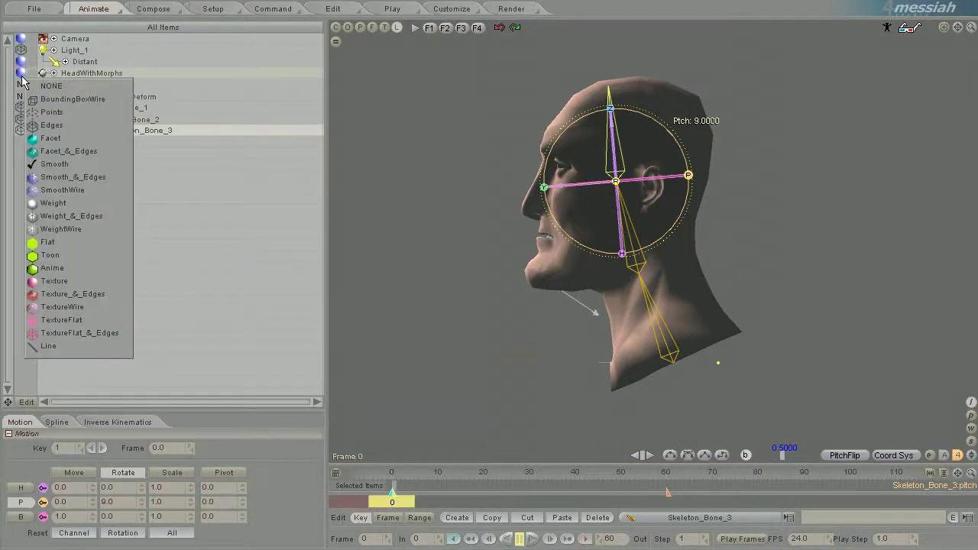
pyautogui.click(63, 204)
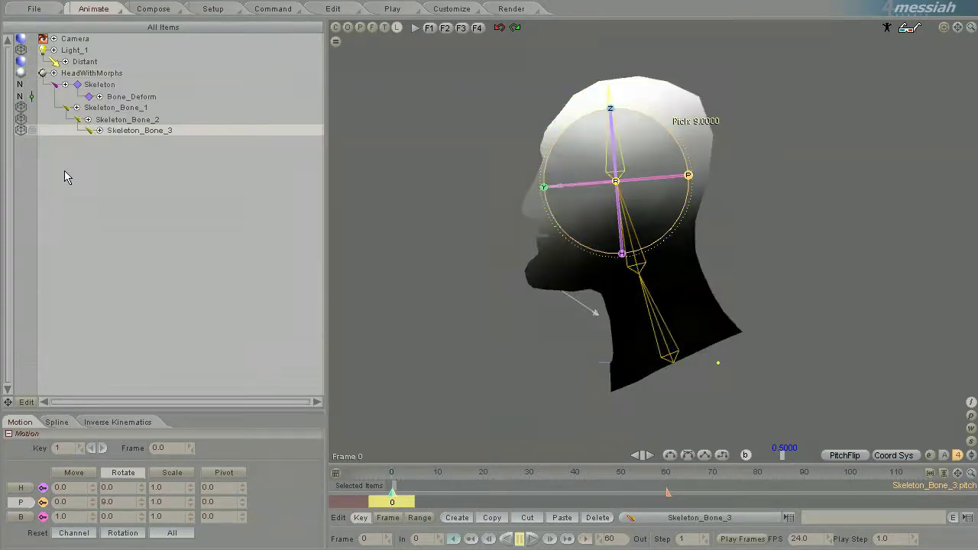
# Preview the head mesh in Weight_&_Edges display and return it to Weight
pyautogui.click(70, 74)
pyautogui.click(23, 75)
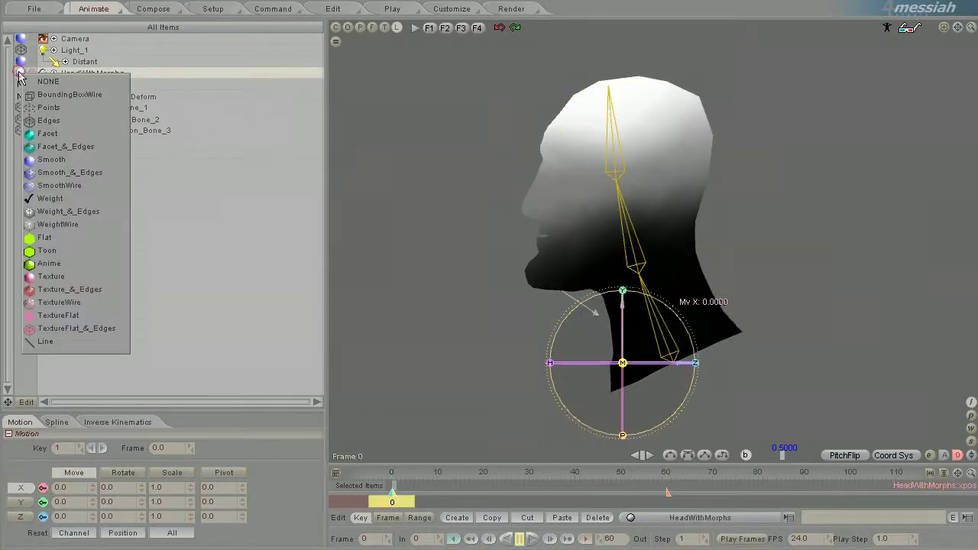
pyautogui.click(63, 211)
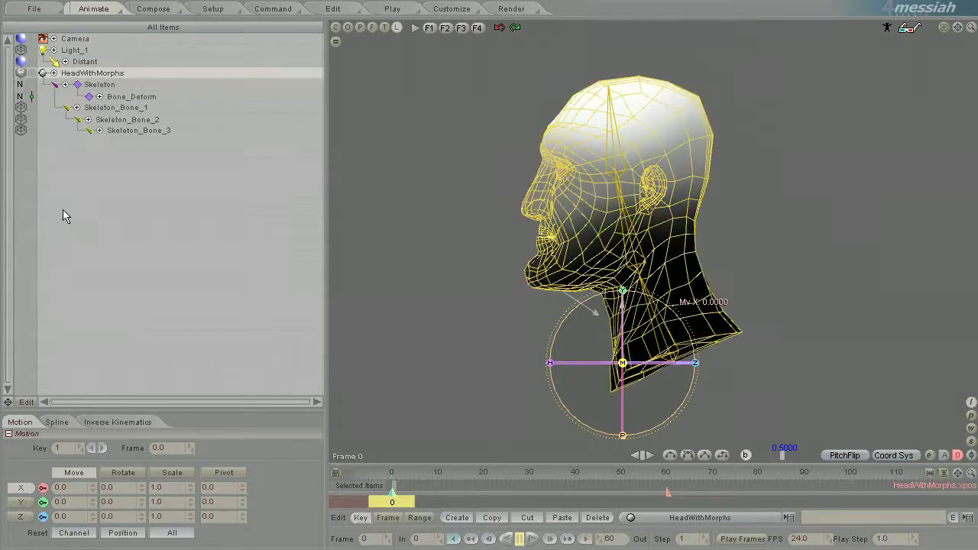
pyautogui.click(23, 74)
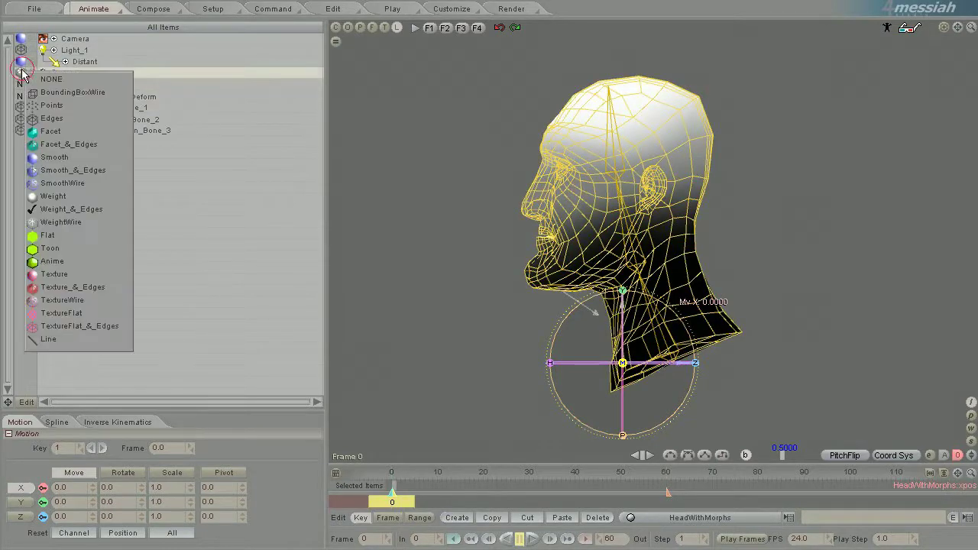
pyautogui.click(63, 195)
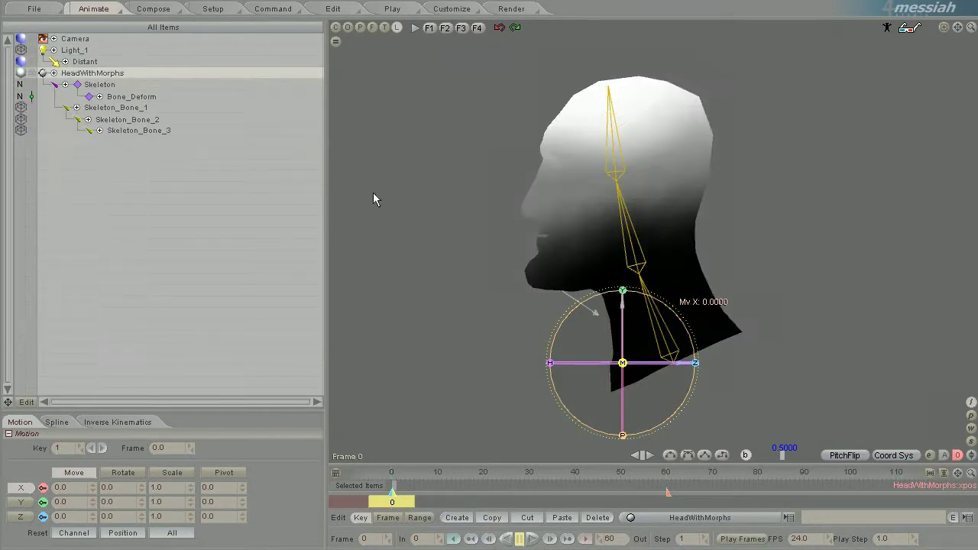
# Examine how the weights of the middle and uppermost bones cover the head mesh, refreshing the display for the middle bone
pyautogui.click(628, 239)
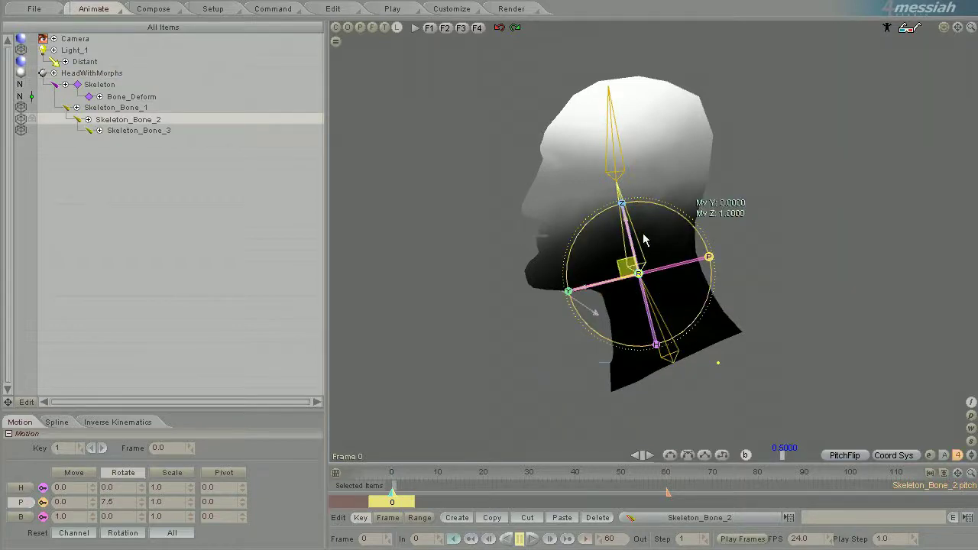
pyautogui.click(609, 159)
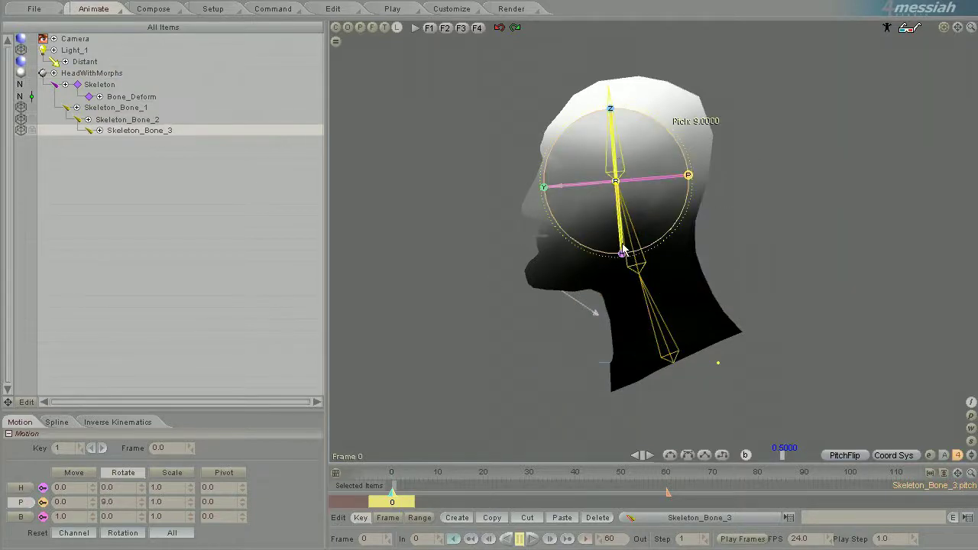
pyautogui.click(494, 280)
pyautogui.click(619, 222)
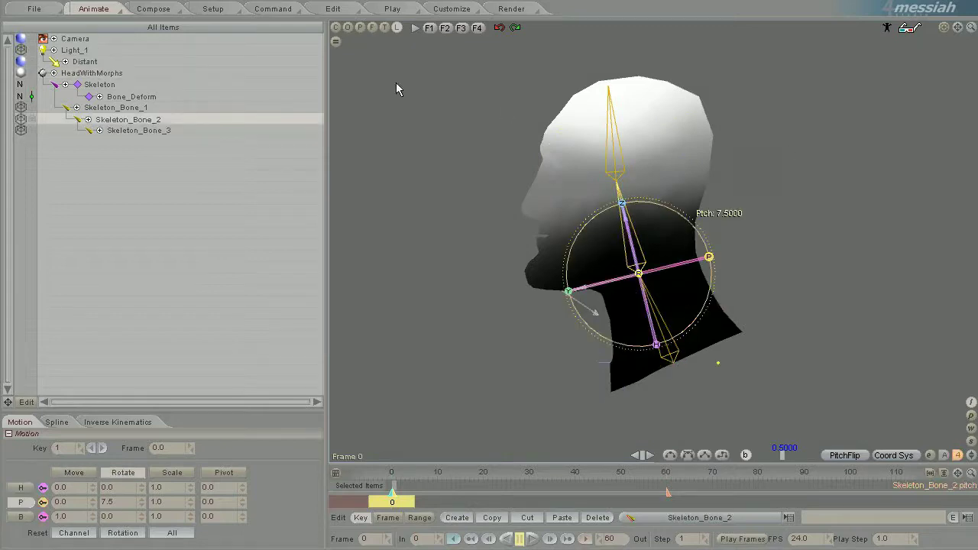
pyautogui.click(216, 10)
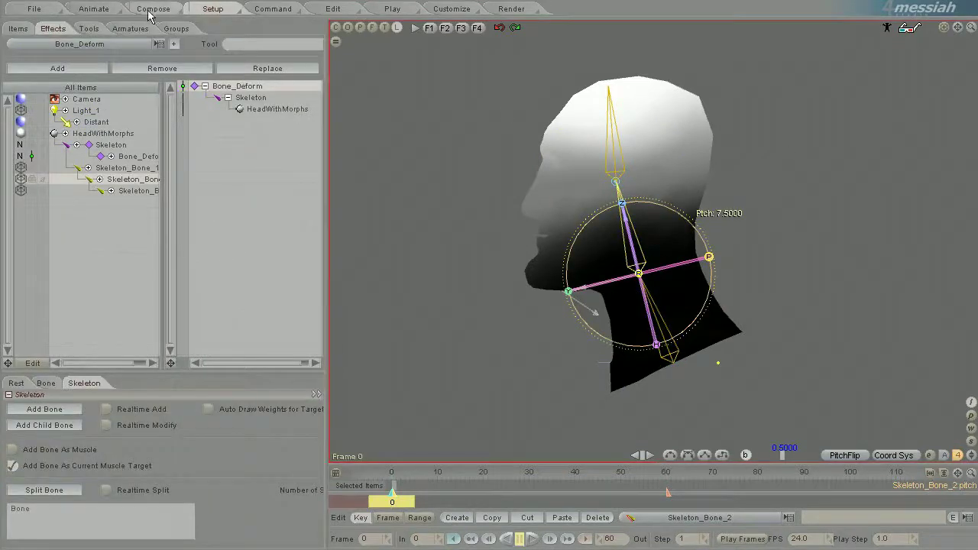
pyautogui.click(98, 9)
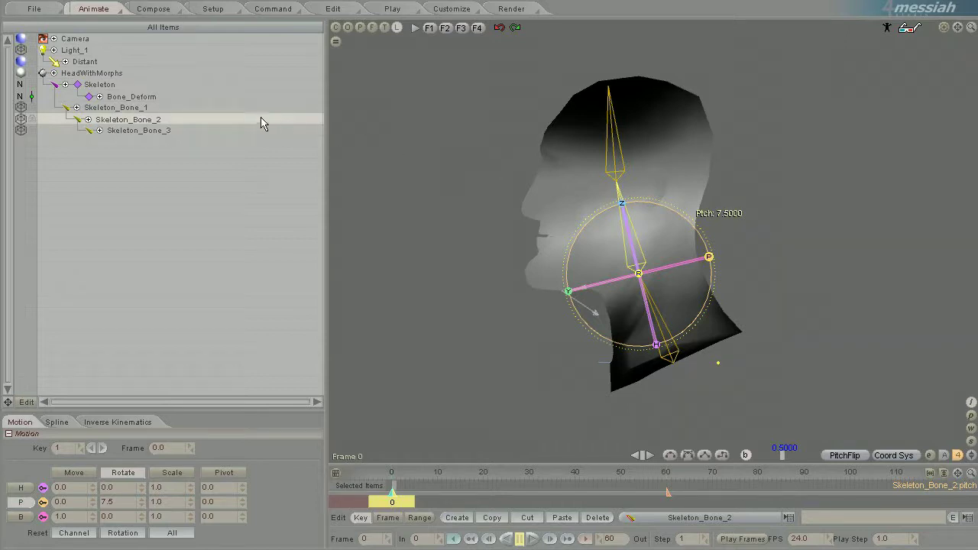
# Add a MetaEffector tool to the scene and unparent it so it sits at the root of the item hierarchy
pyautogui.click(212, 9)
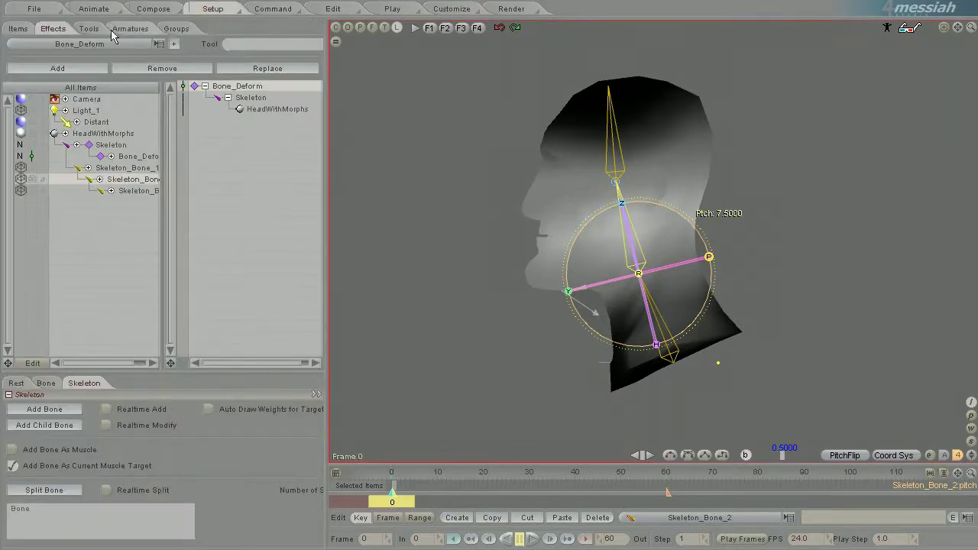
pyautogui.click(88, 28)
pyautogui.click(80, 44)
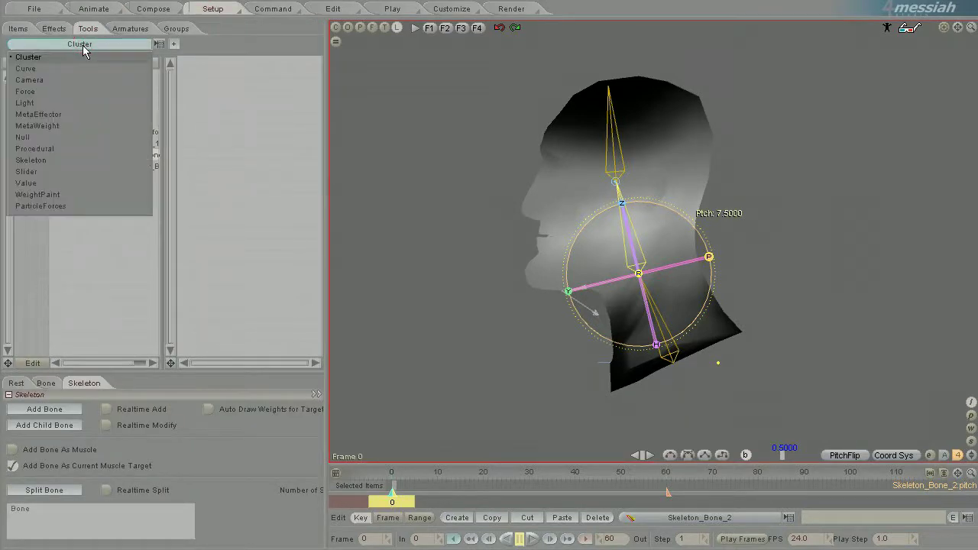
pyautogui.click(70, 112)
pyautogui.click(113, 183)
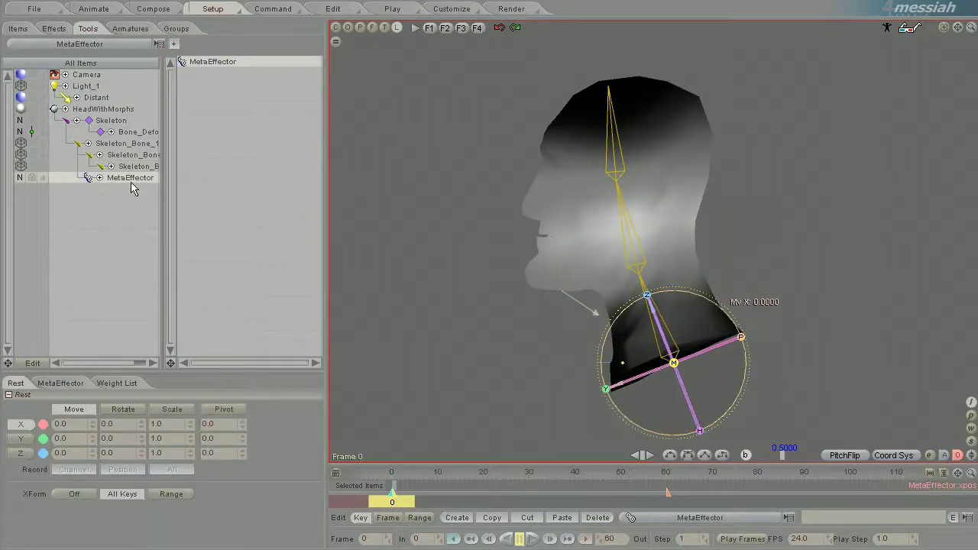
pyautogui.moveTo(77, 210); pyautogui.dragTo(125, 222)
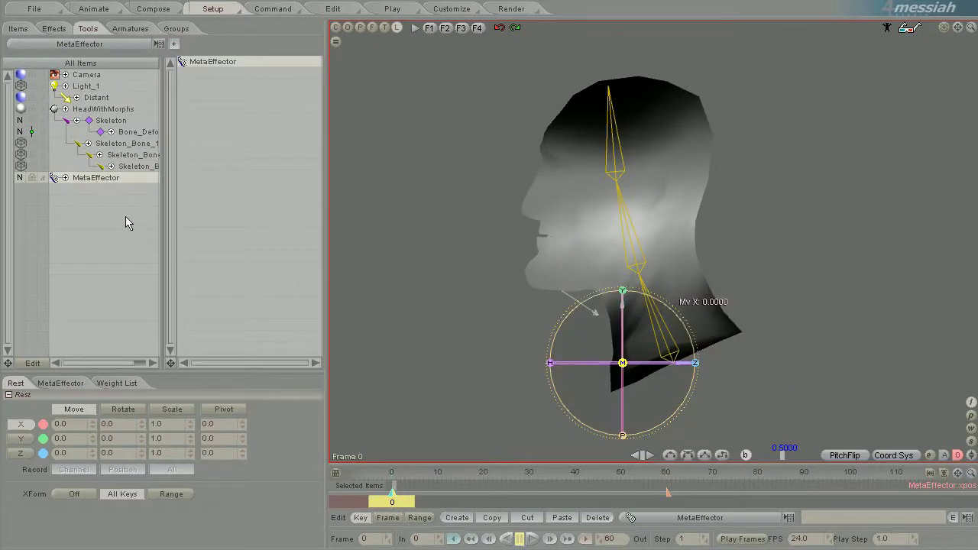
# Add an effector to the MetaEffector and place it at the neck base, about Y 0.014 and Z 0.526, with pitch -22
pyautogui.click(76, 384)
pyautogui.click(46, 449)
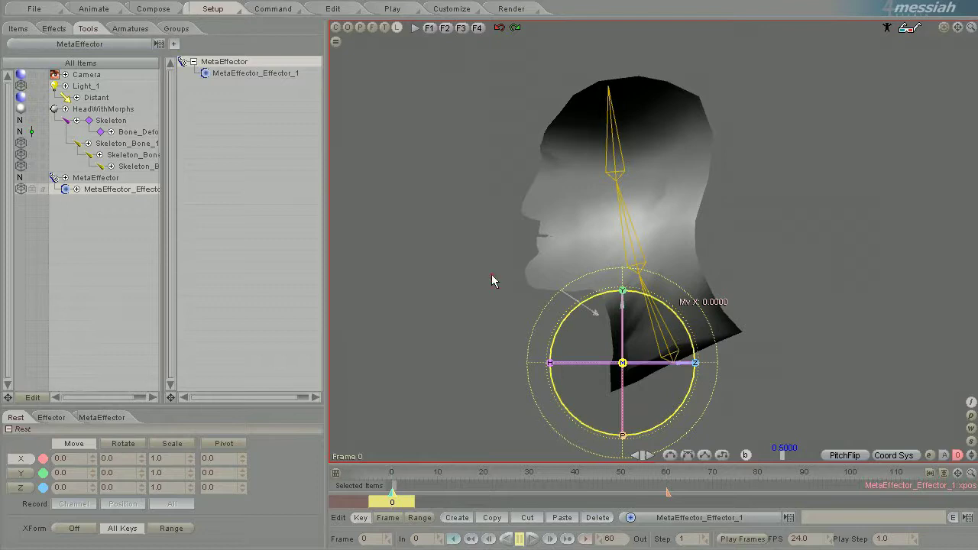
pyautogui.moveTo(685, 336); pyautogui.dragTo(666, 284)
pyautogui.moveTo(686, 332); pyautogui.dragTo(714, 288)
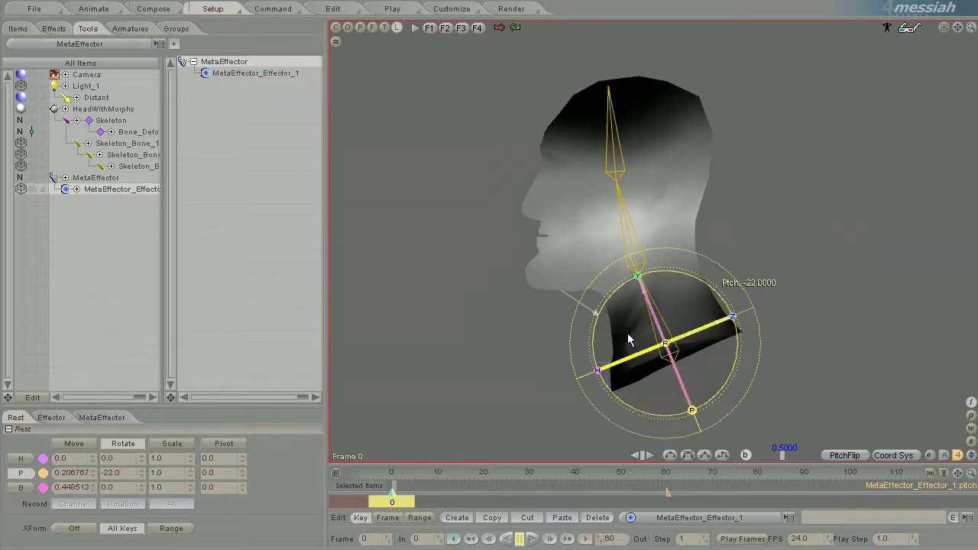
pyautogui.moveTo(640, 278); pyautogui.dragTo(645, 295)
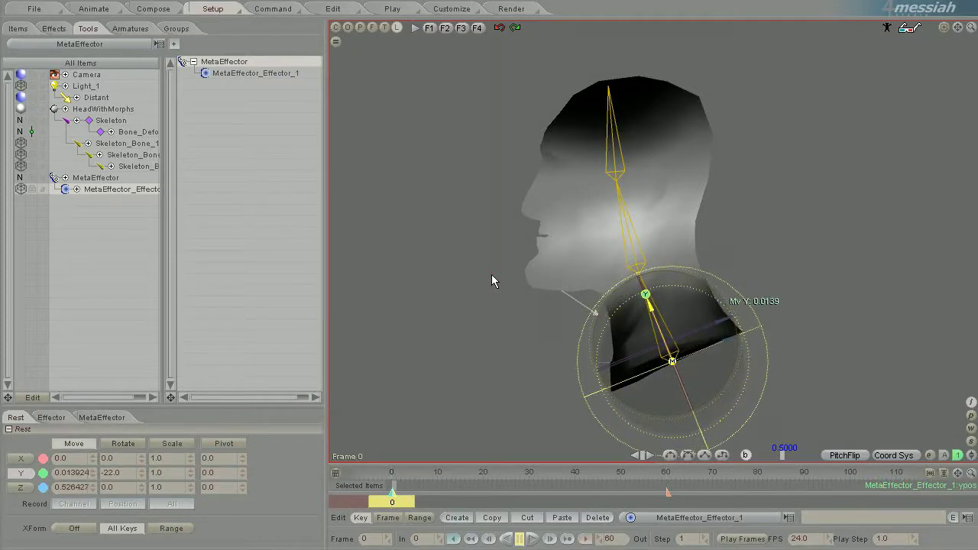
# Add the HeadWithMorphs mesh to the MetaEffector's weight drawing list
pyautogui.click(110, 177)
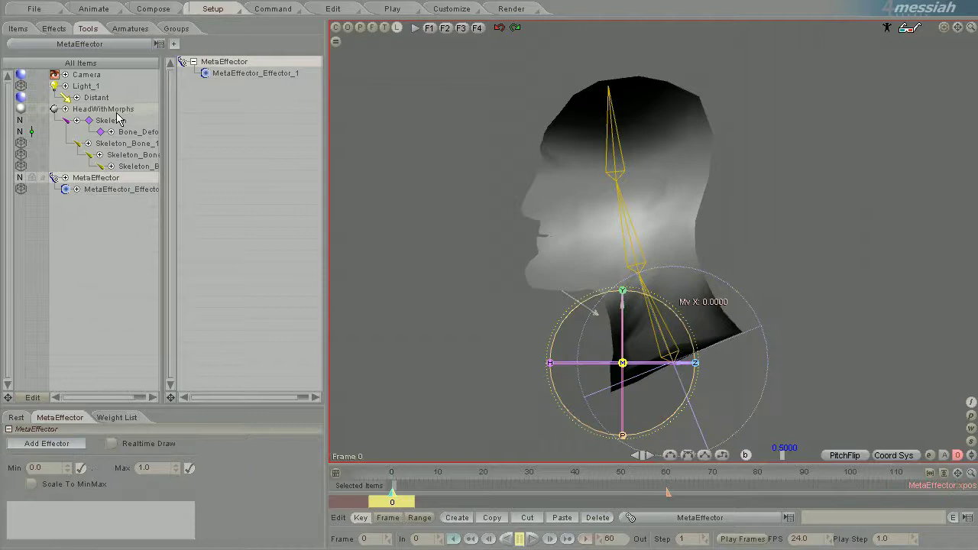
pyautogui.click(124, 420)
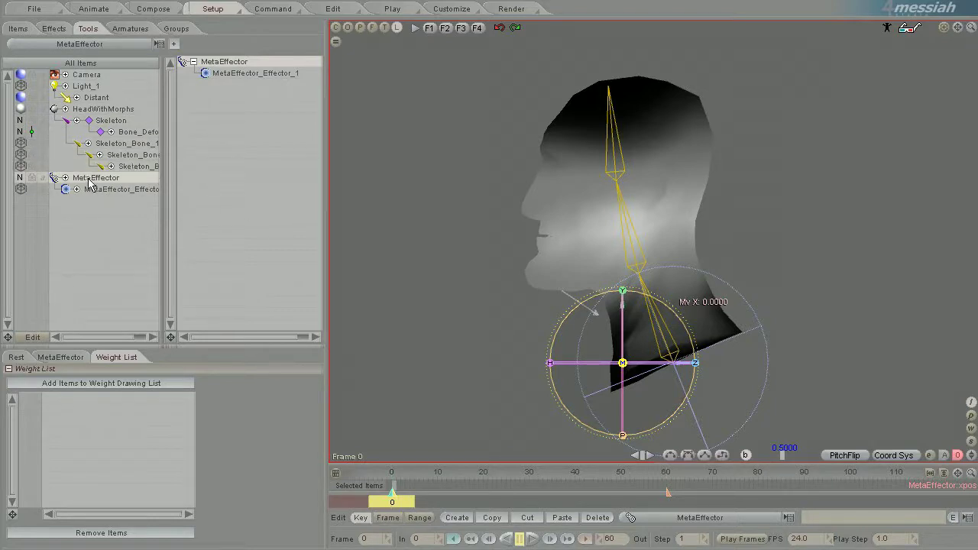
pyautogui.click(88, 111)
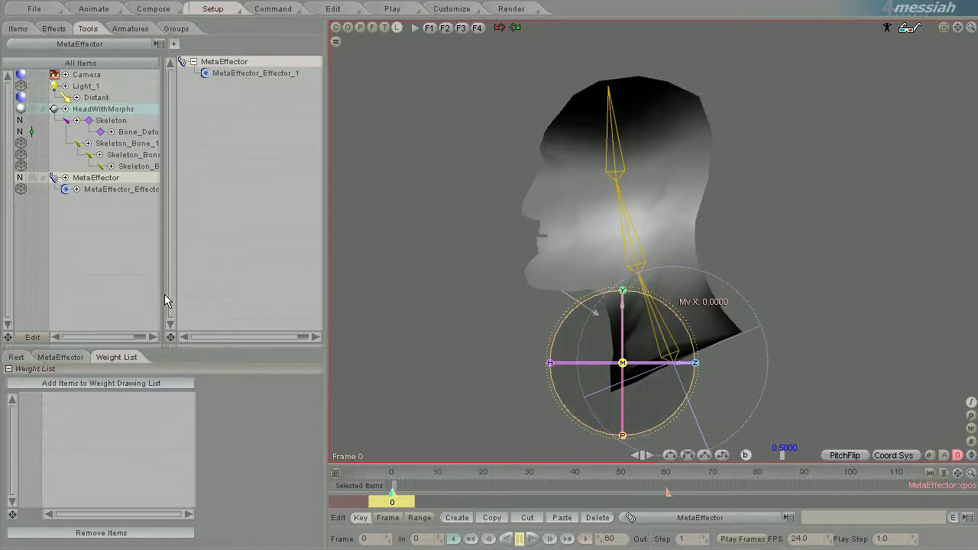
pyautogui.click(109, 383)
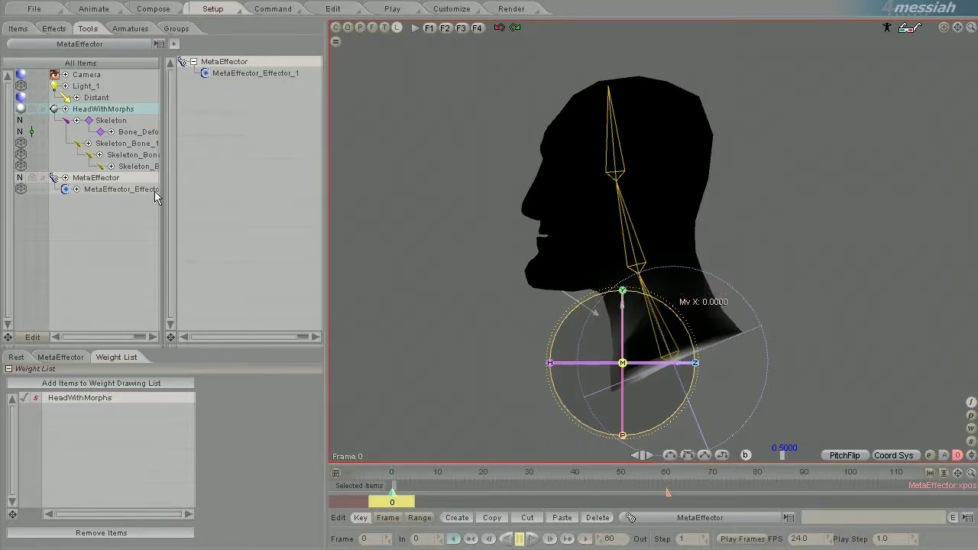
# Set the effector's X, Y and Z radius to about 12.15, 1.45 and 3.1, strength to 12.65 and decay to 8.3
pyautogui.click(133, 197)
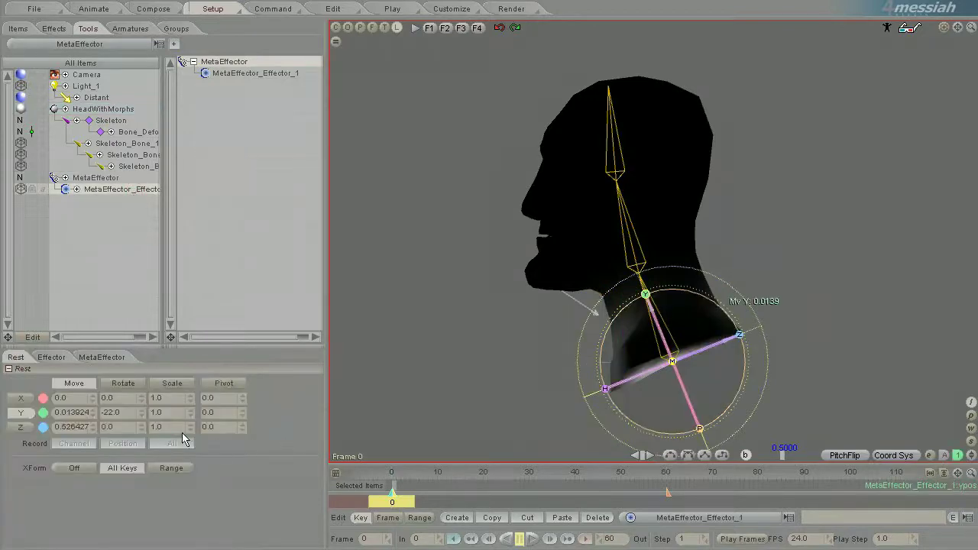
pyautogui.click(52, 358)
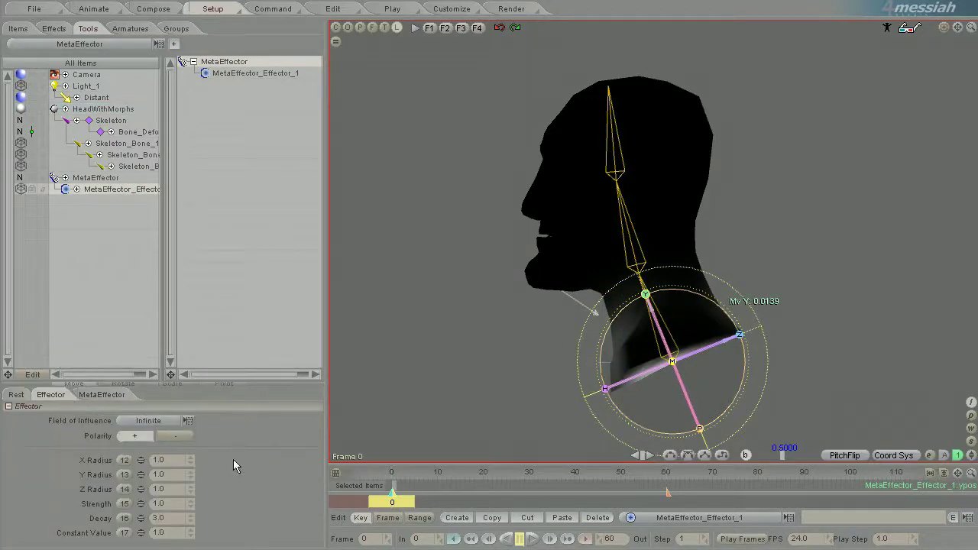
pyautogui.moveTo(192, 485)
pyautogui.mouseDown()
pyautogui.moveTo(491, 274)
pyautogui.moveTo(187, 489)
pyautogui.moveTo(491, 263)
pyautogui.moveTo(492, 275)
pyautogui.mouseUp()
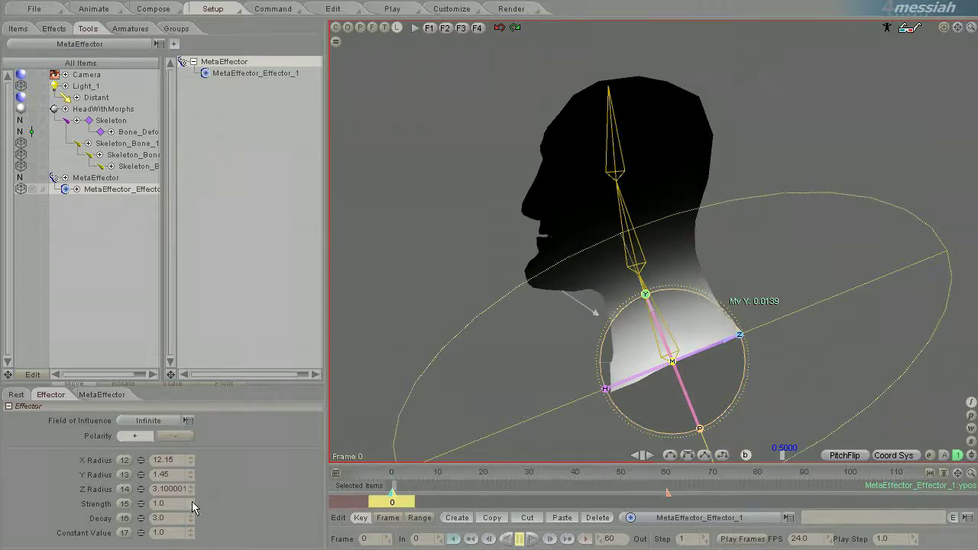
pyautogui.moveTo(191, 501); pyautogui.dragTo(491, 274)
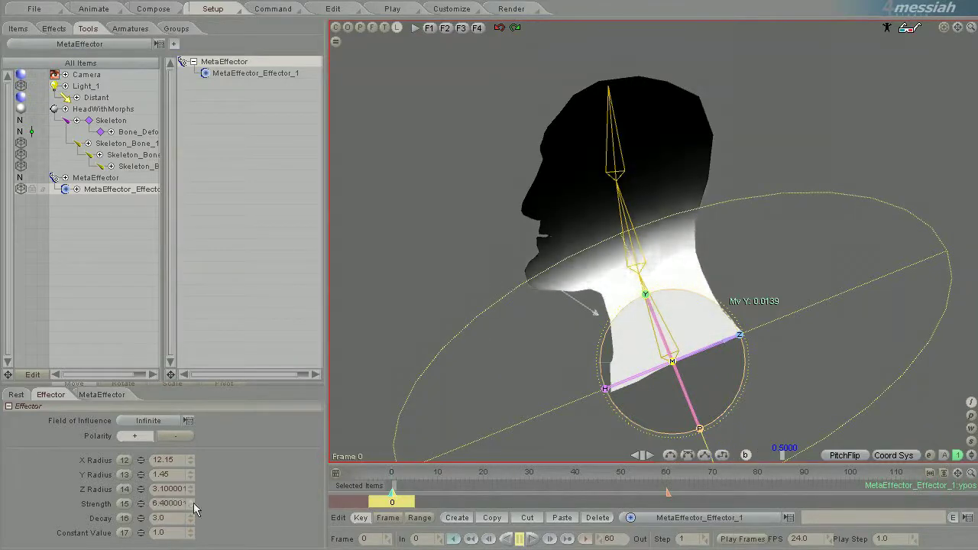
pyautogui.moveTo(191, 518); pyautogui.dragTo(491, 275)
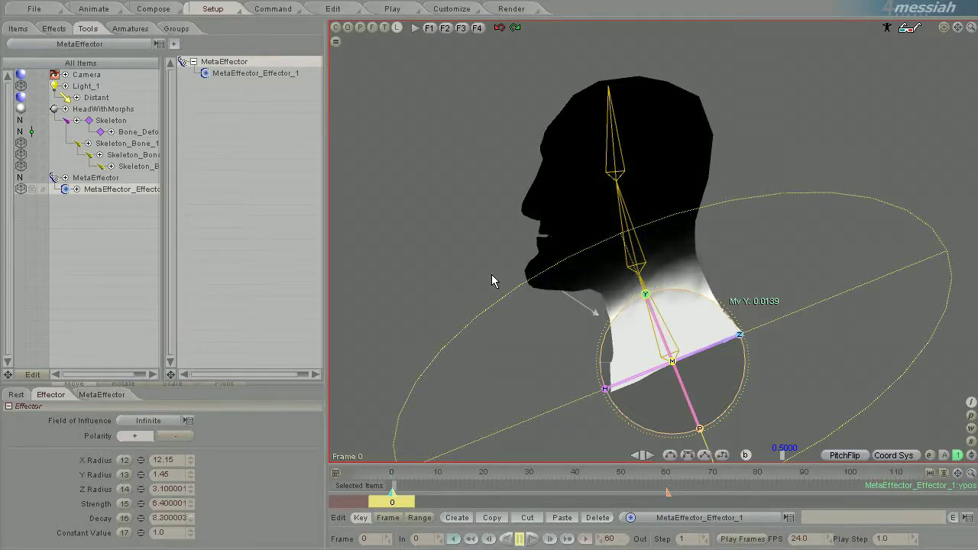
pyautogui.moveTo(190, 504); pyautogui.dragTo(492, 274)
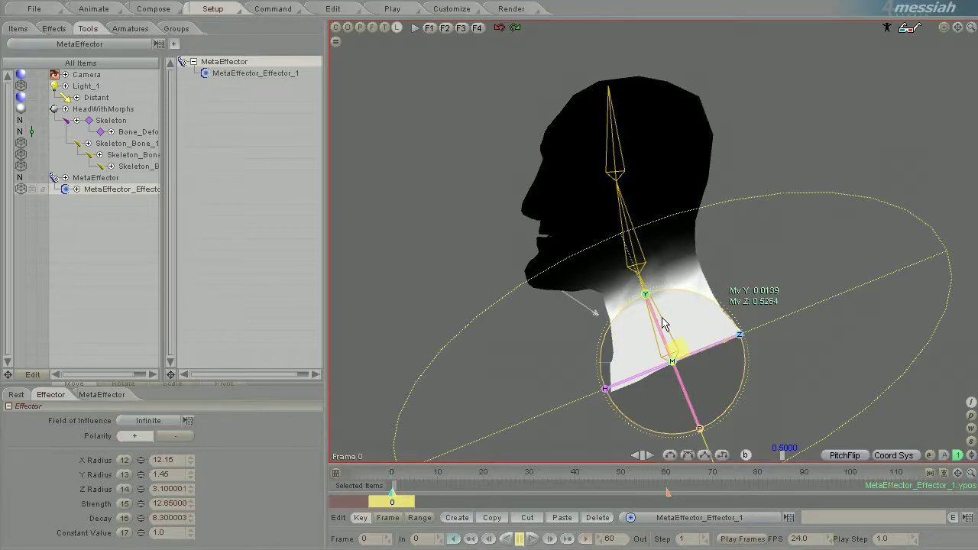
# Assign the MetaEffector as the weight of the lowest bone, Skeleton_Bone_1
pyautogui.click(132, 144)
pyautogui.click(46, 372)
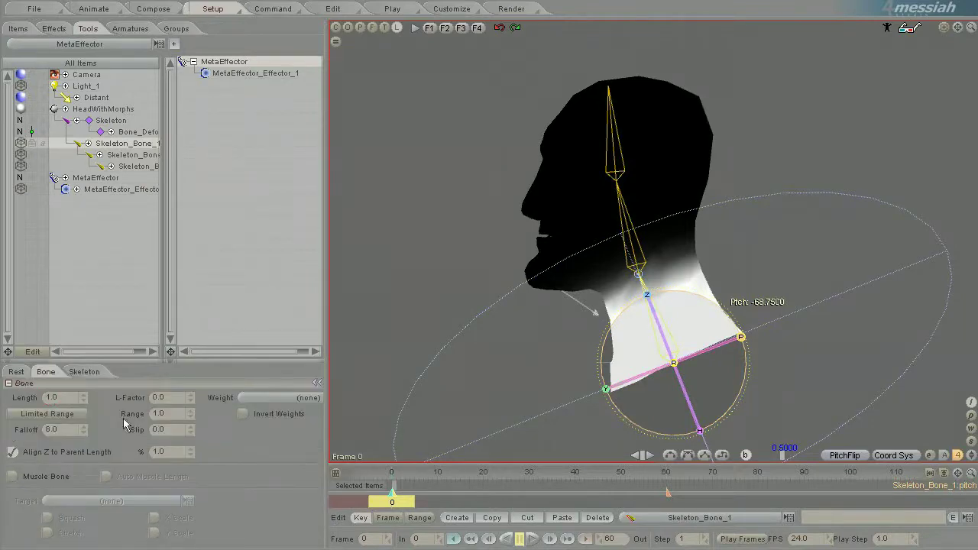
pyautogui.click(244, 397)
pyautogui.click(258, 428)
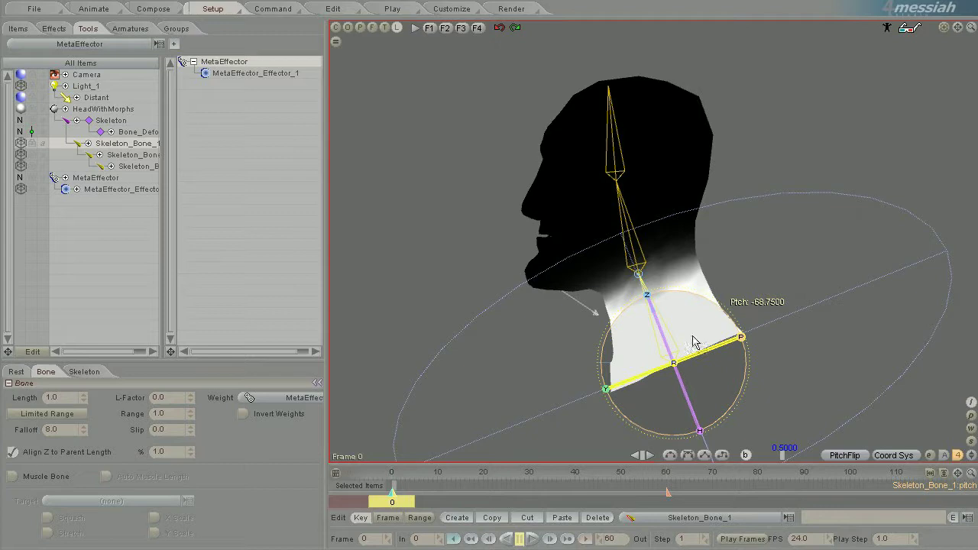
# Test the neck deformation in Animate mode by rotating Skeleton_Bone_2 back and forth, leaving its pitch at -2.75
pyautogui.click(95, 9)
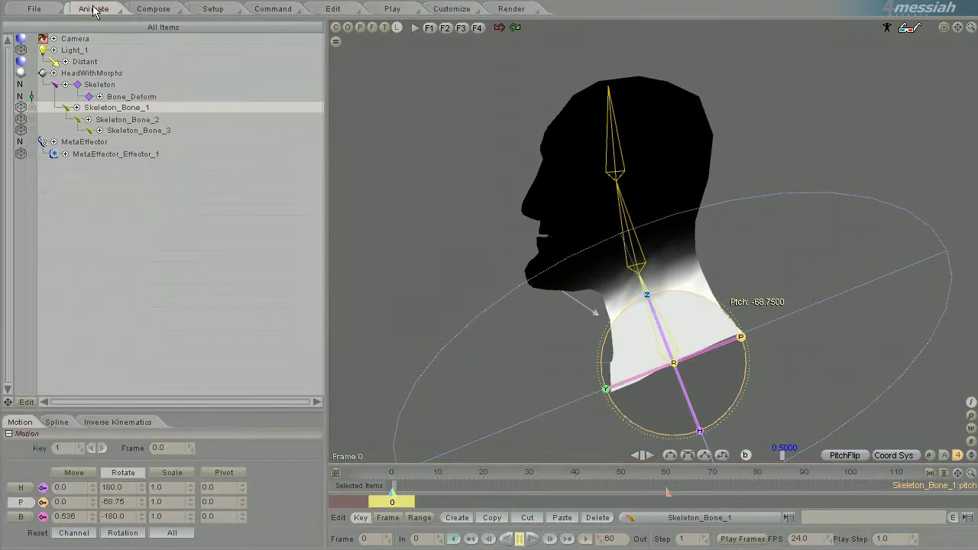
pyautogui.click(620, 218)
pyautogui.moveTo(566, 269); pyautogui.dragTo(472, 276)
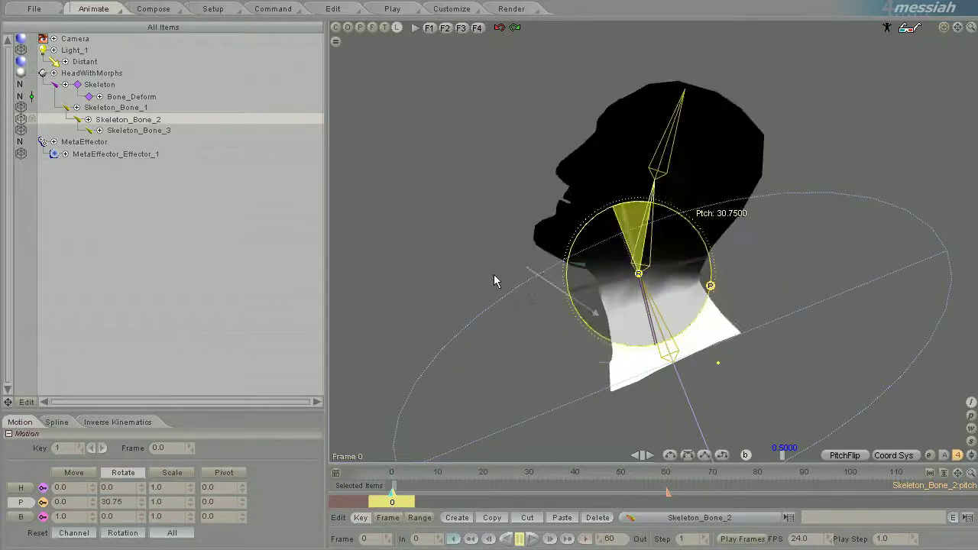
pyautogui.moveTo(493, 275); pyautogui.dragTo(489, 275)
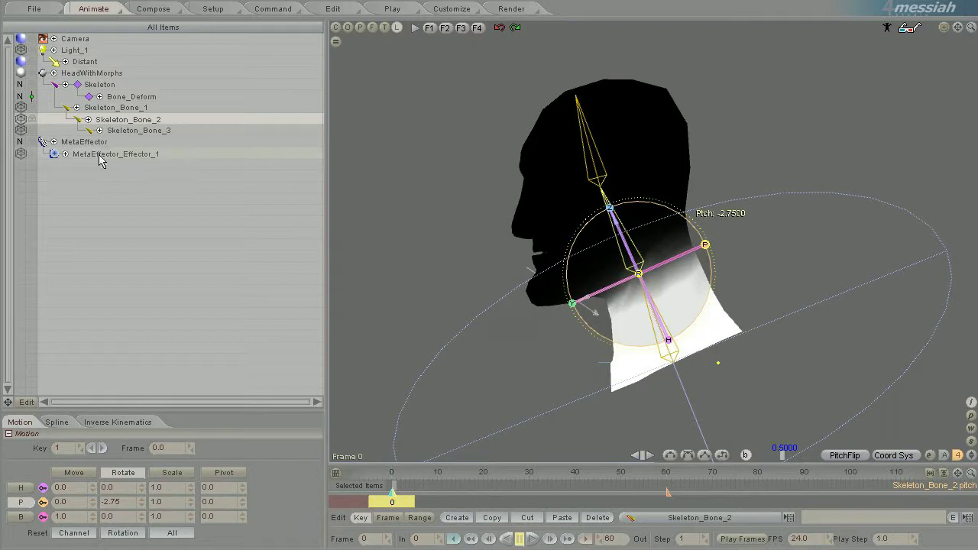
# Select the uppermost bone and compare the head's setup pose with its animated pose
pyautogui.click(589, 146)
pyautogui.click(213, 8)
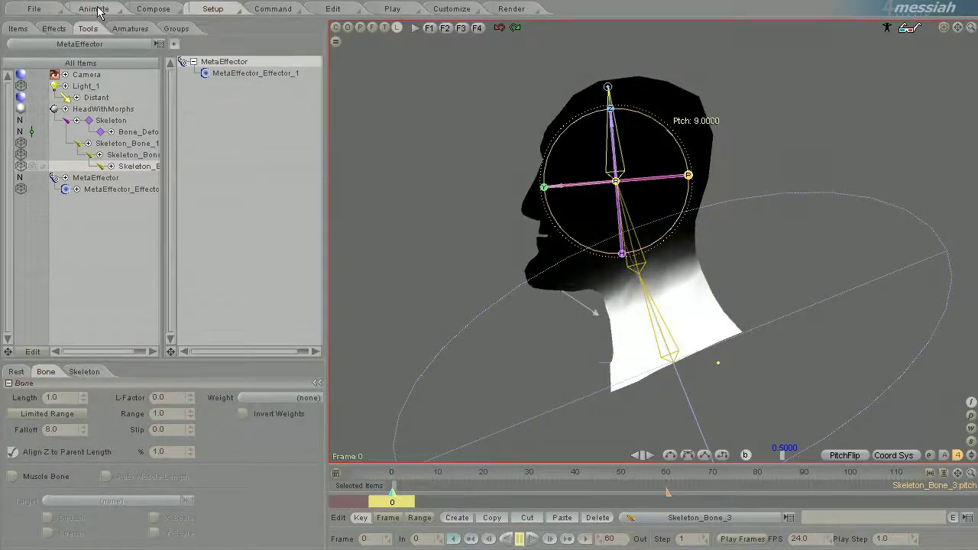
pyautogui.click(96, 8)
pyautogui.click(188, 10)
pyautogui.click(101, 8)
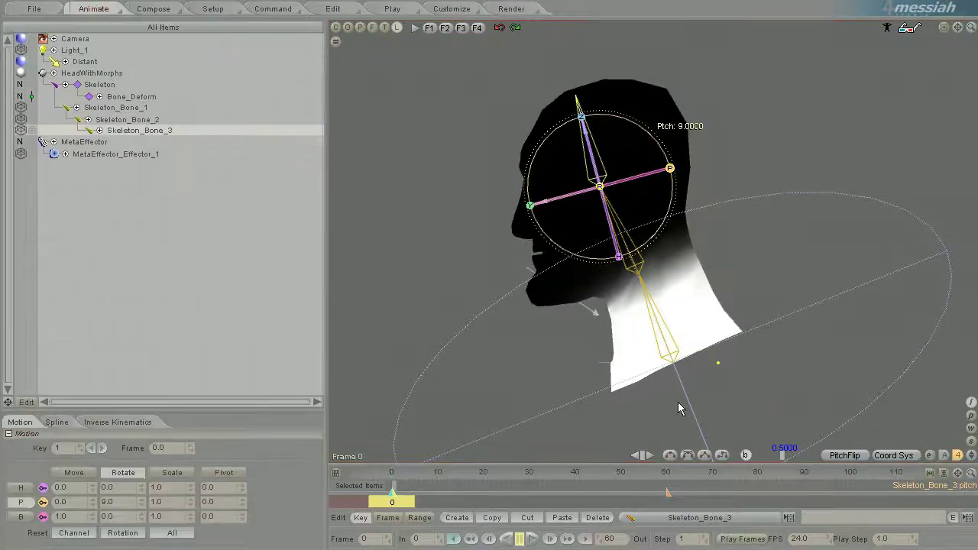
# Remove HeadWithMorphs from the MetaEffector's weight drawing list
pyautogui.click(82, 142)
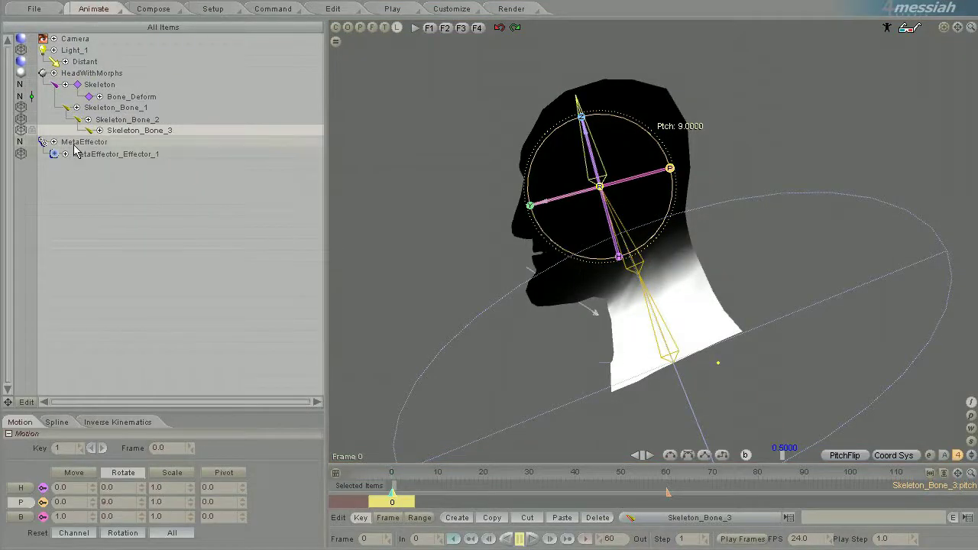
pyautogui.click(184, 425)
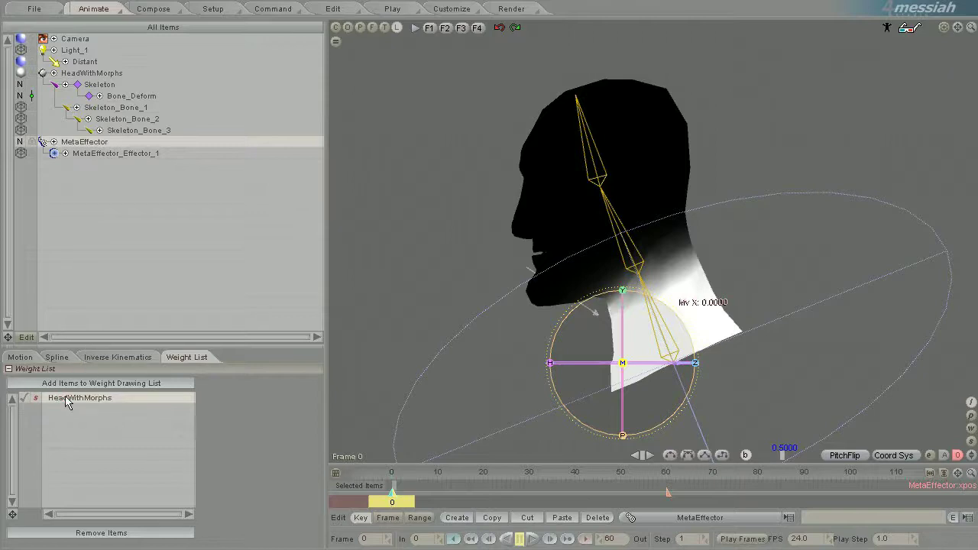
pyautogui.click(95, 532)
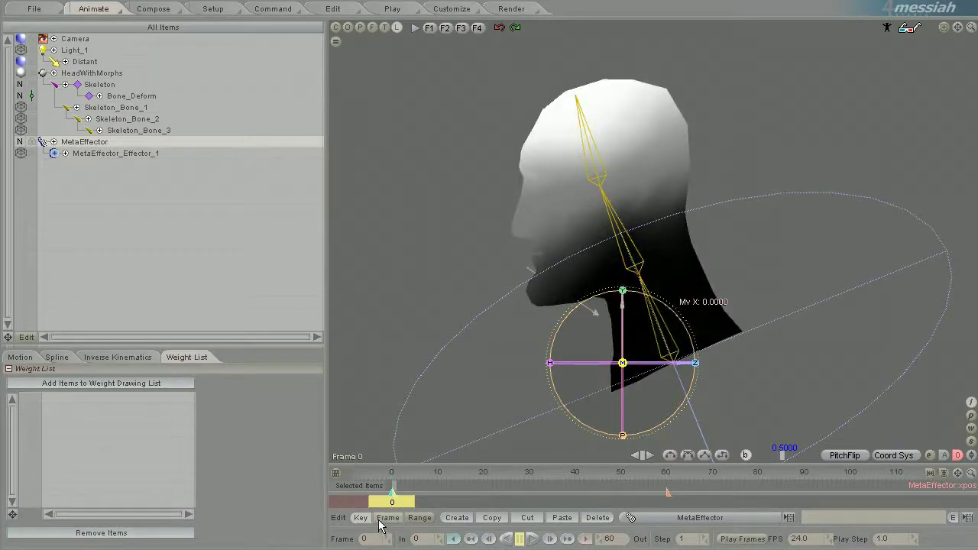
# Examine the middle bone's weights on the head mesh, refreshing the display through the setup pose
pyautogui.click(622, 246)
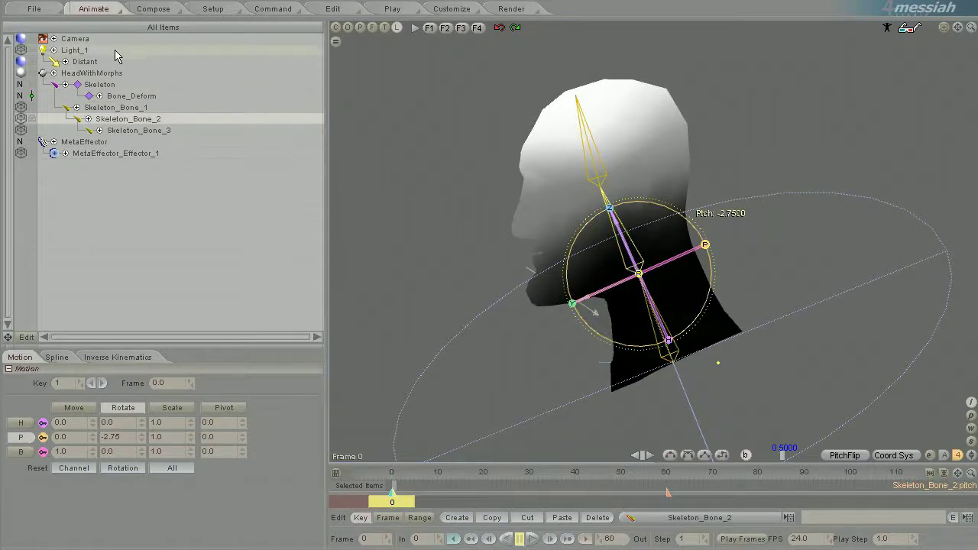
pyautogui.click(215, 9)
pyautogui.click(93, 8)
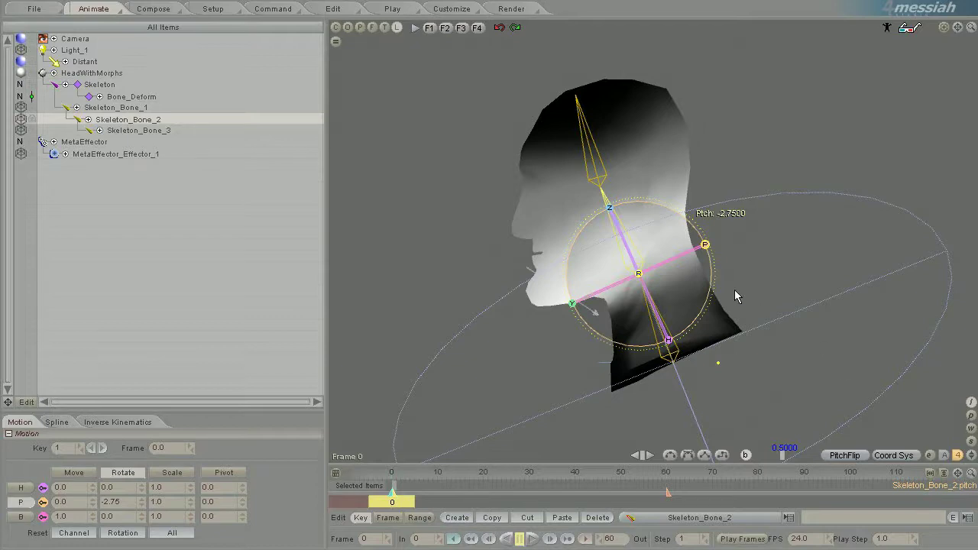
# Add HeadWithMorphs back to the MetaEffector's weight drawing list
pyautogui.click(85, 142)
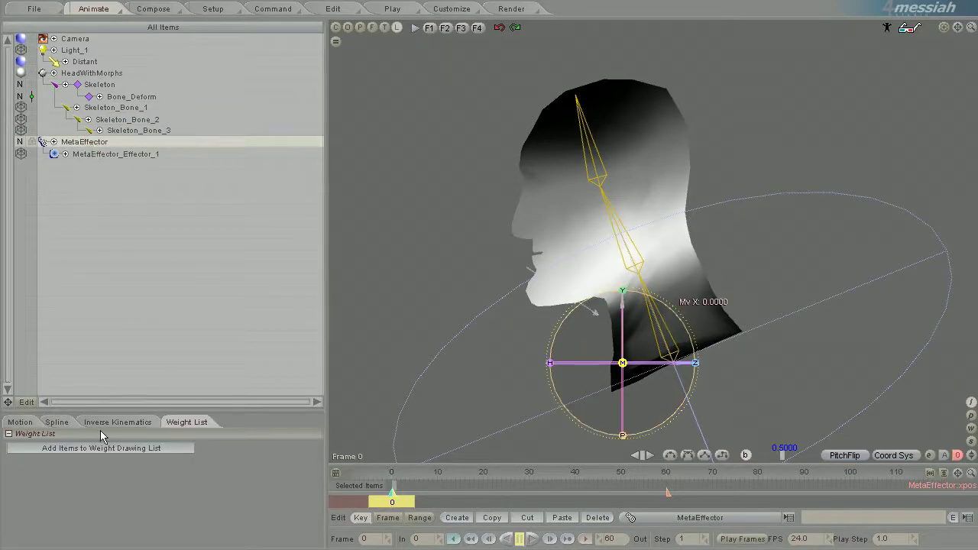
pyautogui.click(123, 422)
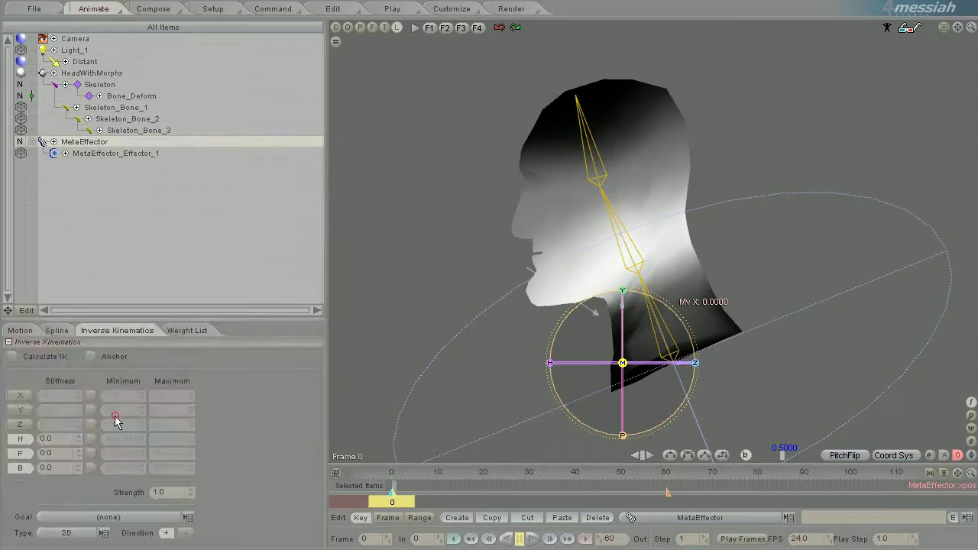
pyautogui.click(186, 328)
pyautogui.click(92, 73)
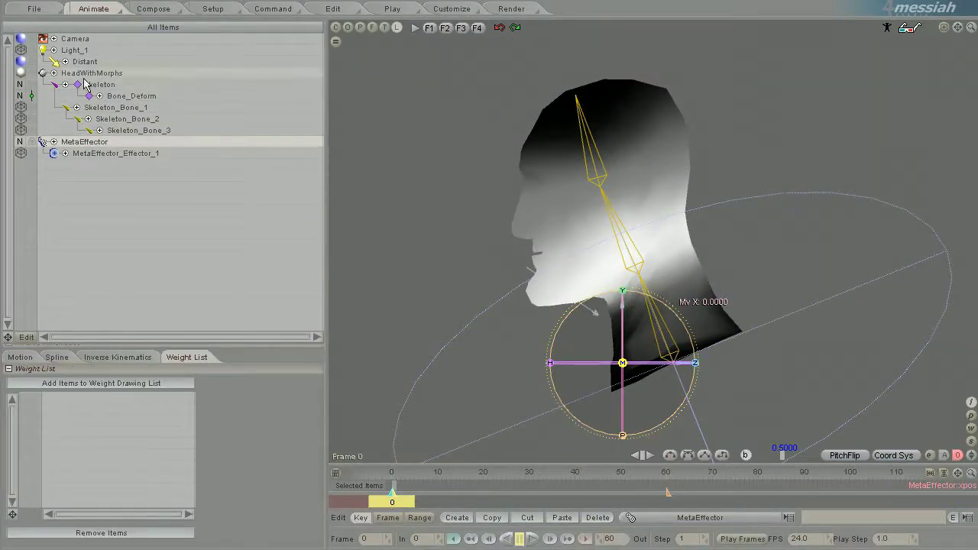
pyautogui.click(61, 383)
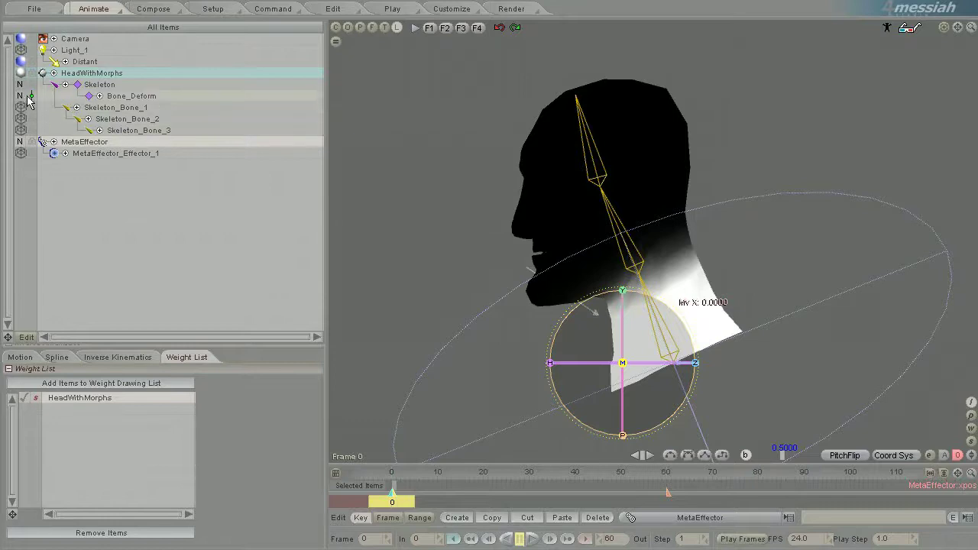
# Open the display mode choices for the HeadWithMorphs mesh
pyautogui.click(21, 72)
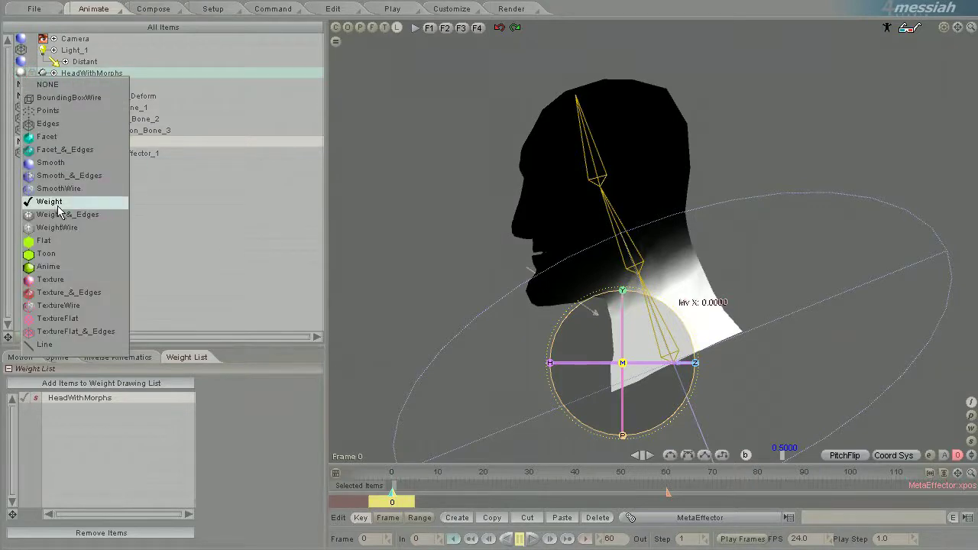